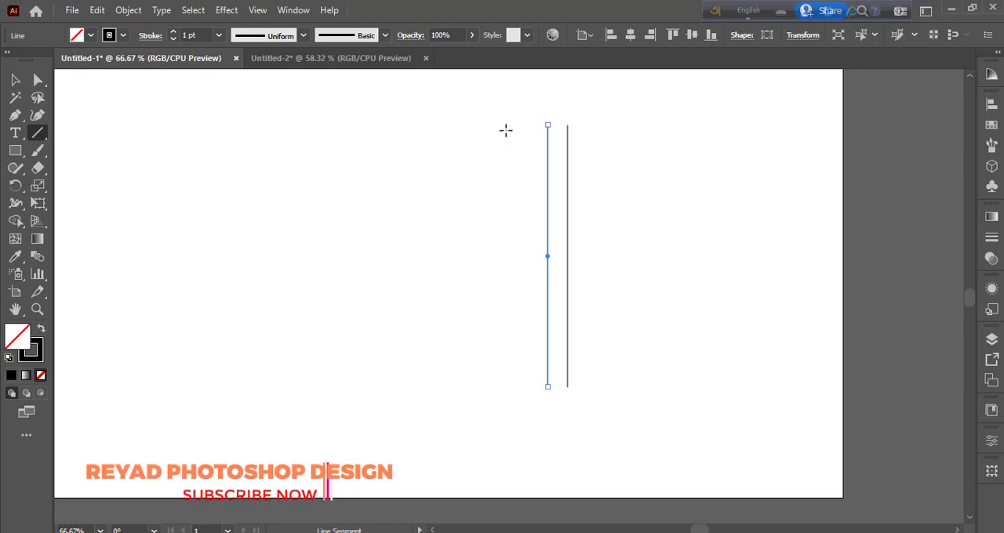
Draw two more vertical guide lines left of the existing pair, and five horizontal lines at uneven spacing across all four verticals
drag(500, 126, 509, 390)
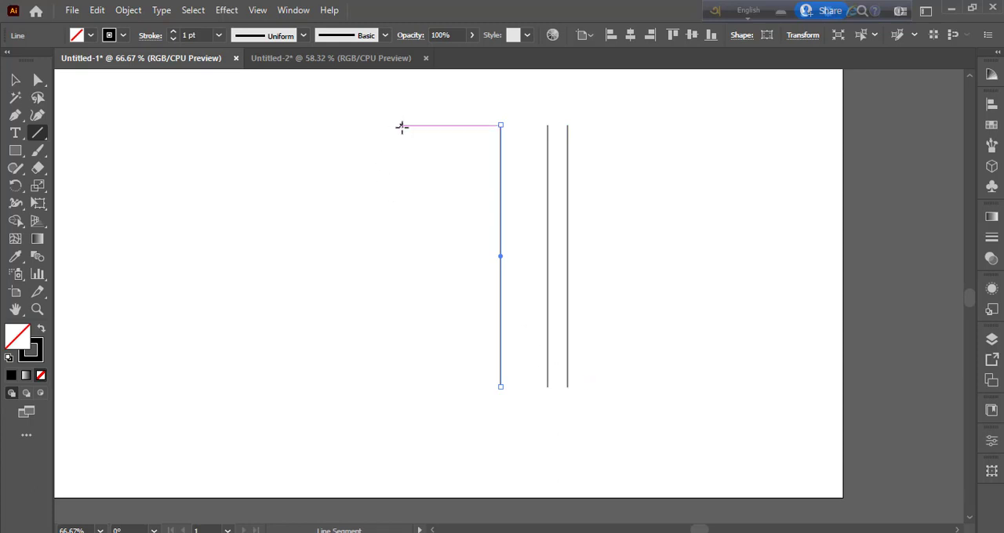
drag(401, 127, 400, 386)
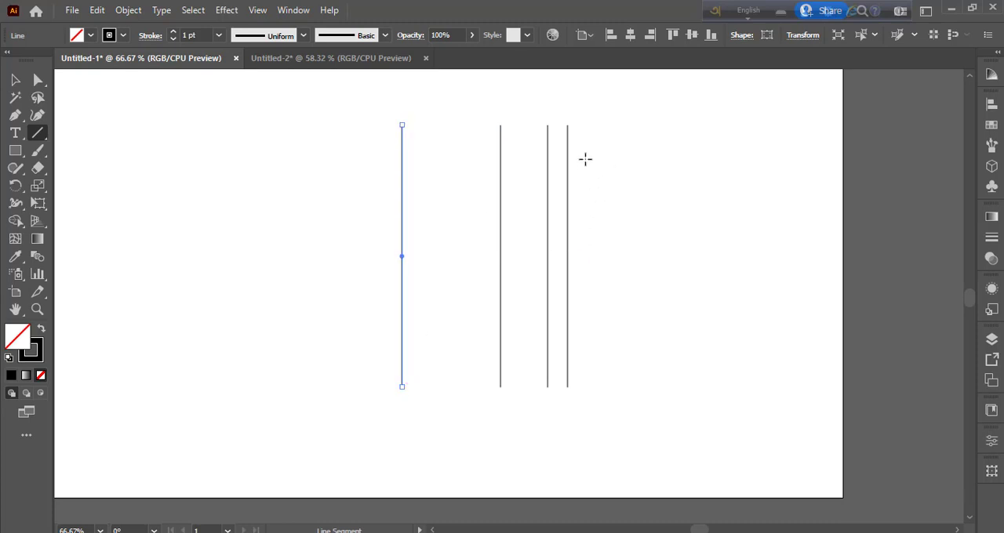
drag(585, 170, 321, 170)
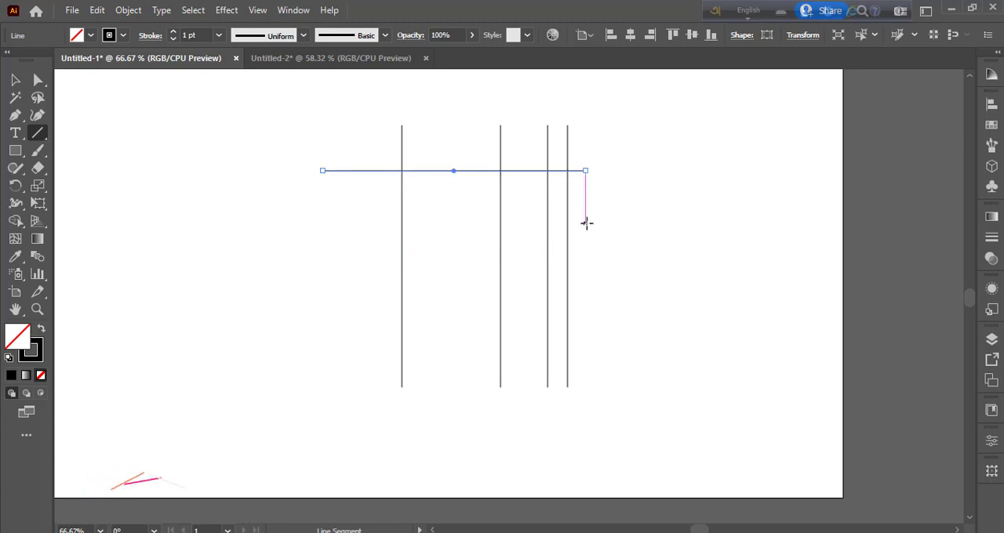
drag(587, 224, 341, 224)
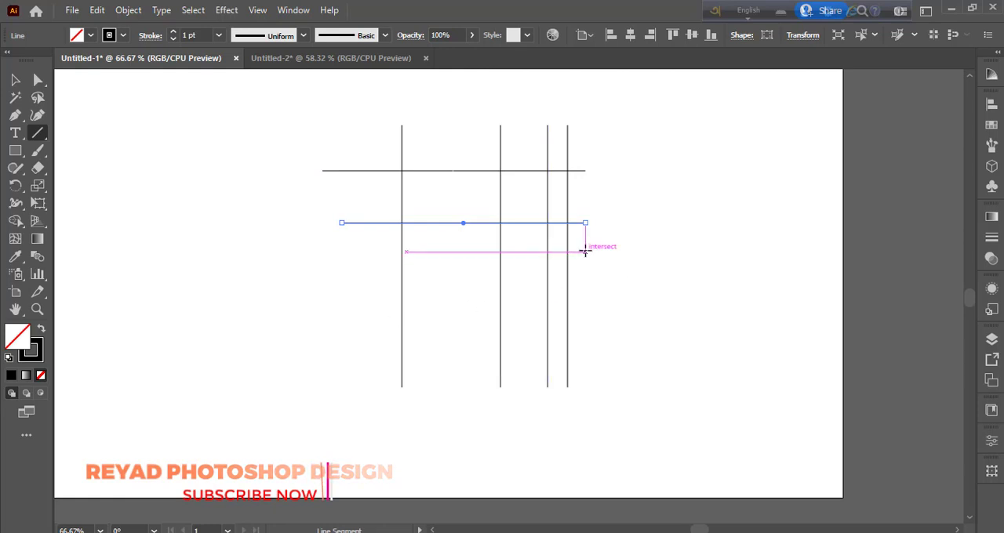
drag(585, 245, 341, 245)
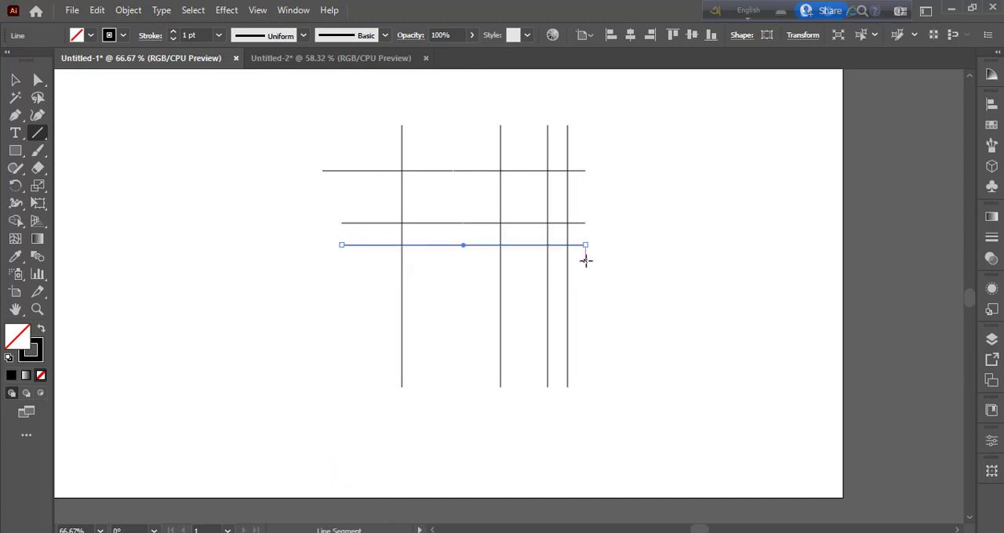
drag(585, 261, 342, 260)
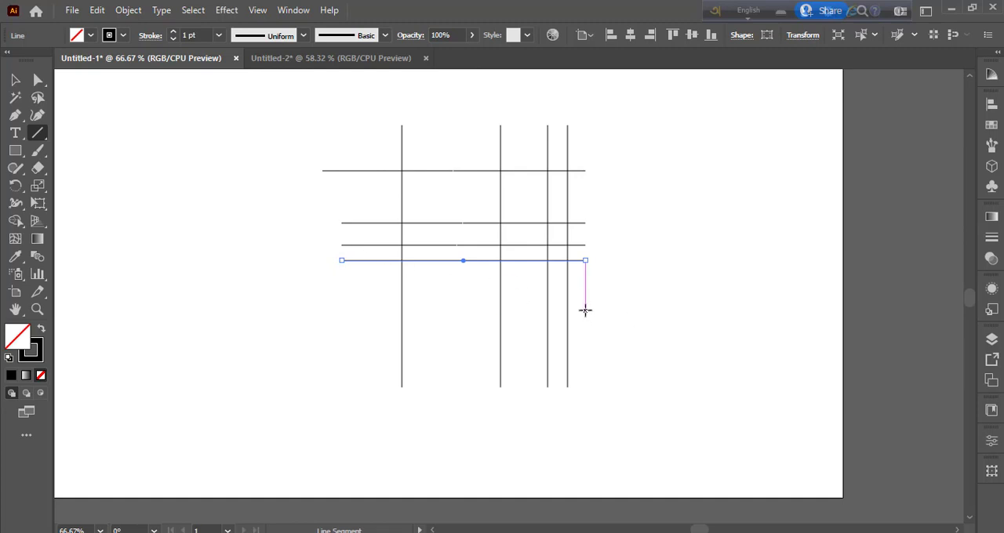
drag(586, 303, 350, 302)
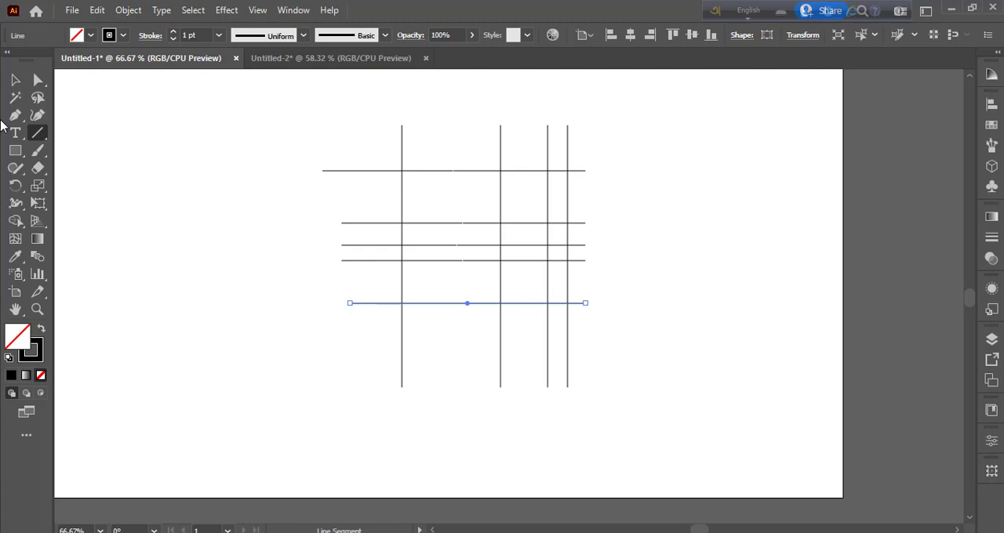
Draw three nested quarter-circle arcs with the Arc tool, curving down and left from the uppermost horizontal line, the outermost starting at the third vertical line
click(37, 133)
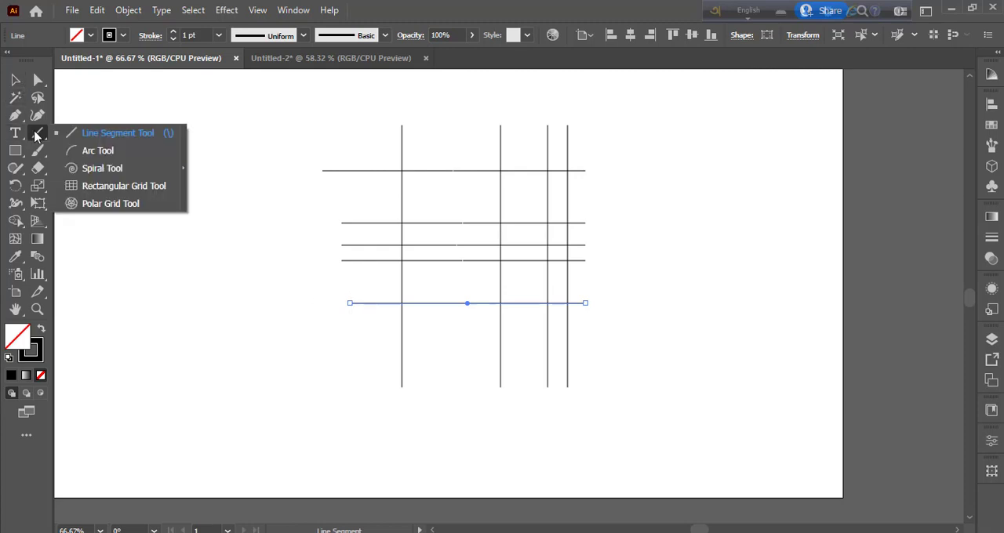
click(86, 151)
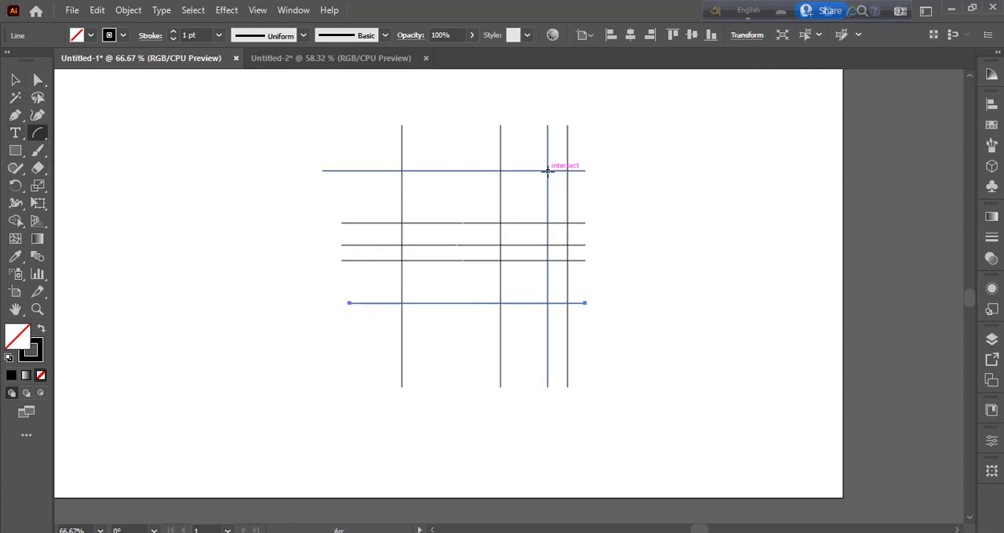
drag(547, 171, 414, 303)
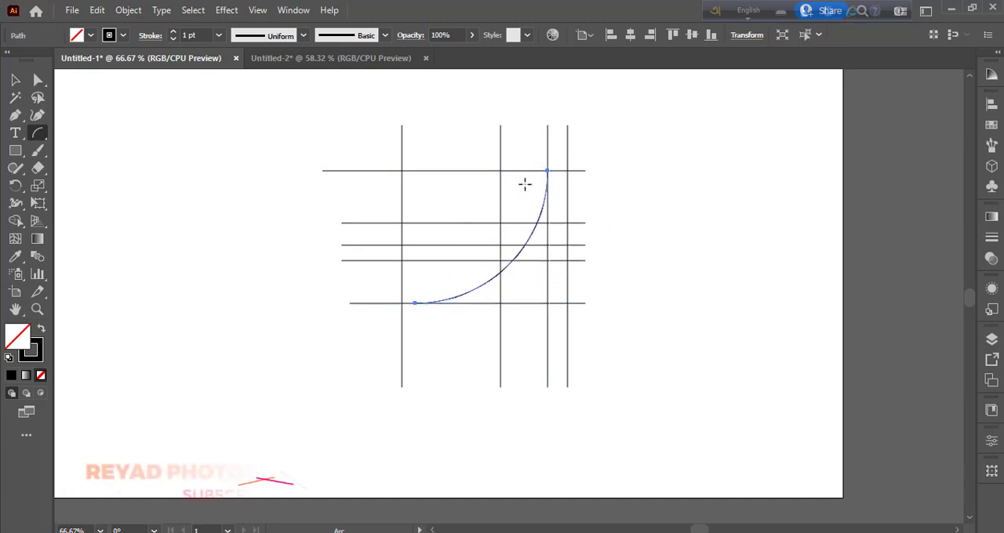
drag(536, 171, 413, 293)
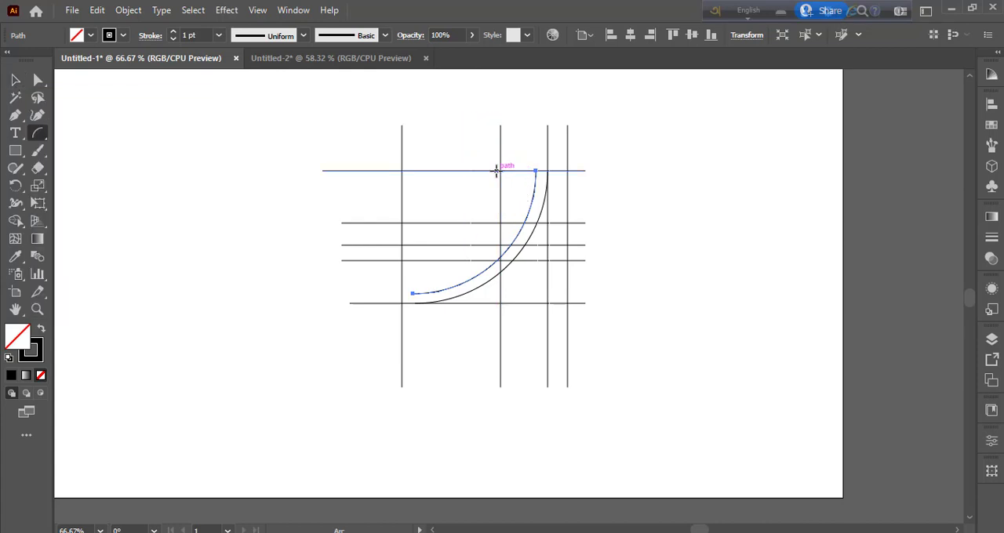
drag(495, 170, 421, 260)
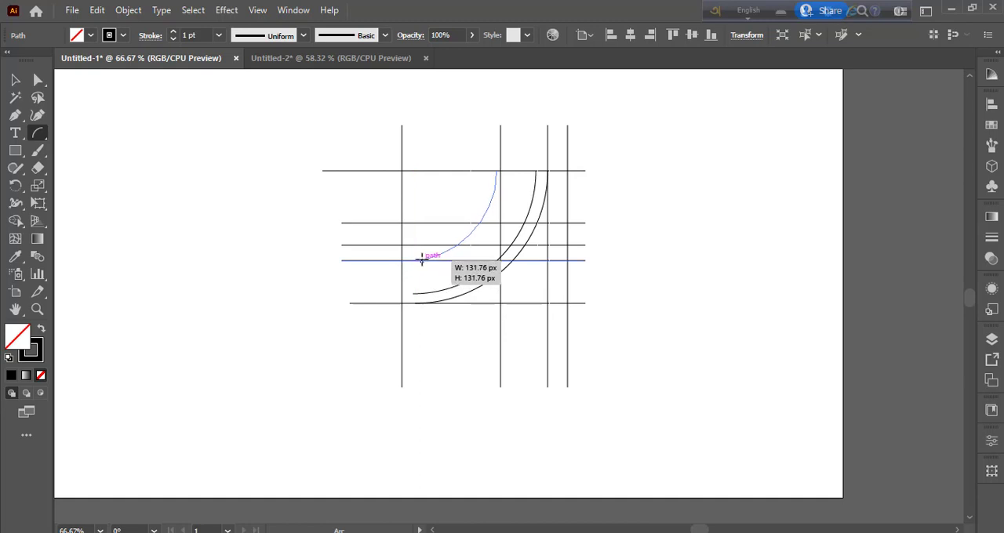
drag(422, 259, 415, 260)
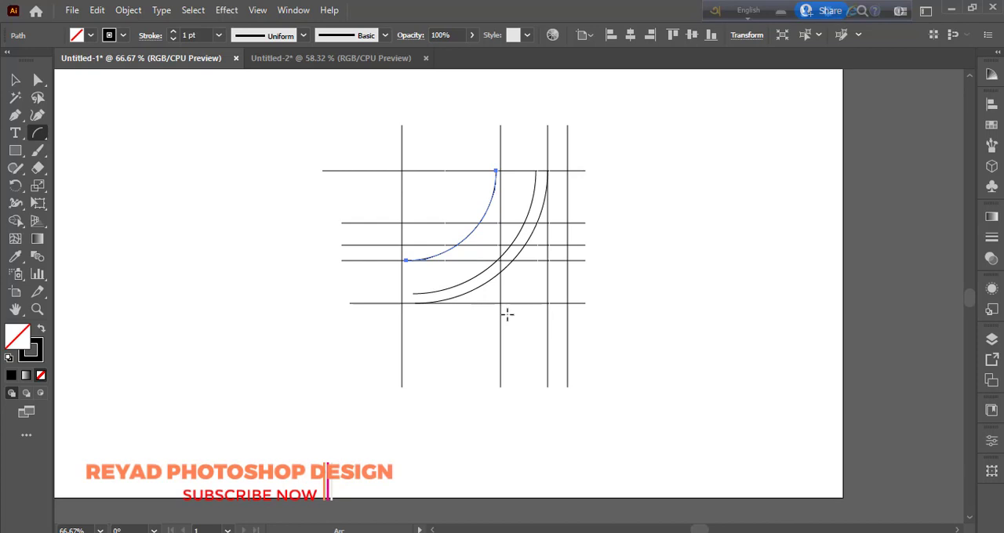
Nudge the leftmost vertical line to the right until it meets the lower ends of the two outer arcs
click(17, 82)
click(276, 368)
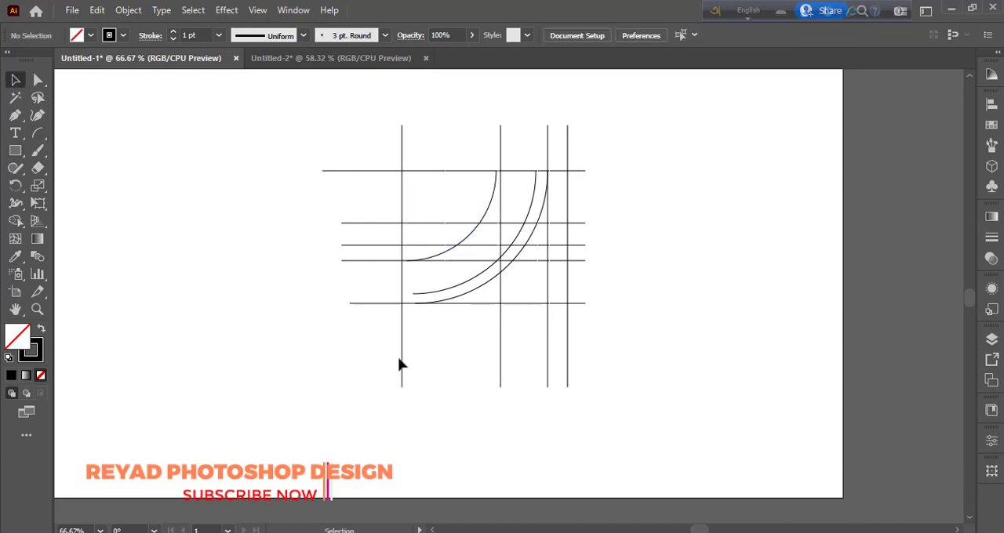
click(402, 351)
key(Right)
key(Right)
key(Right)
key(Right)
key(Right)
key(Right)
key(Right)
key(Right)
key(Right)
key(Right)
key(Right)
key(Right)
key(Right)
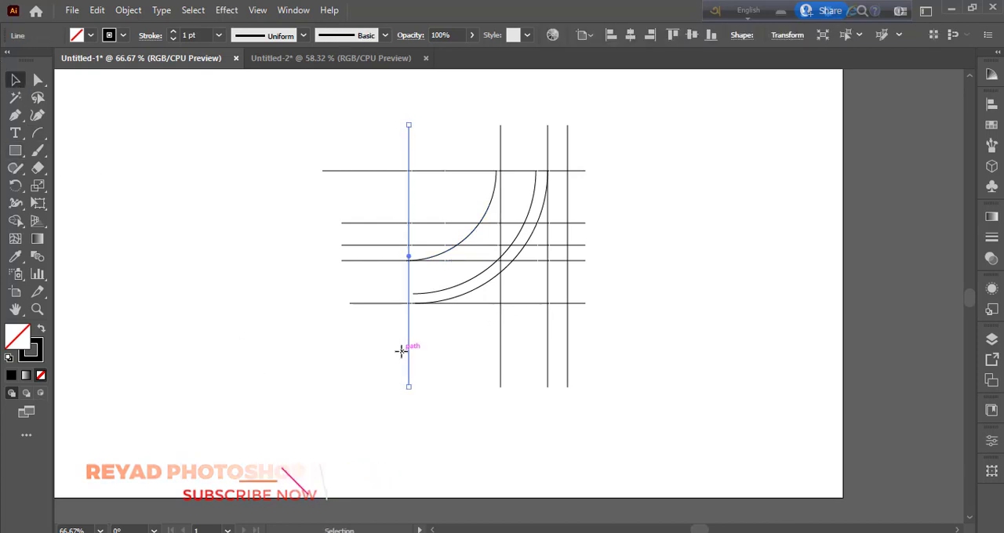
key(Right)
key(Right)
key(Right)
key(Right)
key(Right)
key(Right)
key(Right)
key(Right)
key(Right)
key(Right)
key(Right)
key(Right)
key(Right)
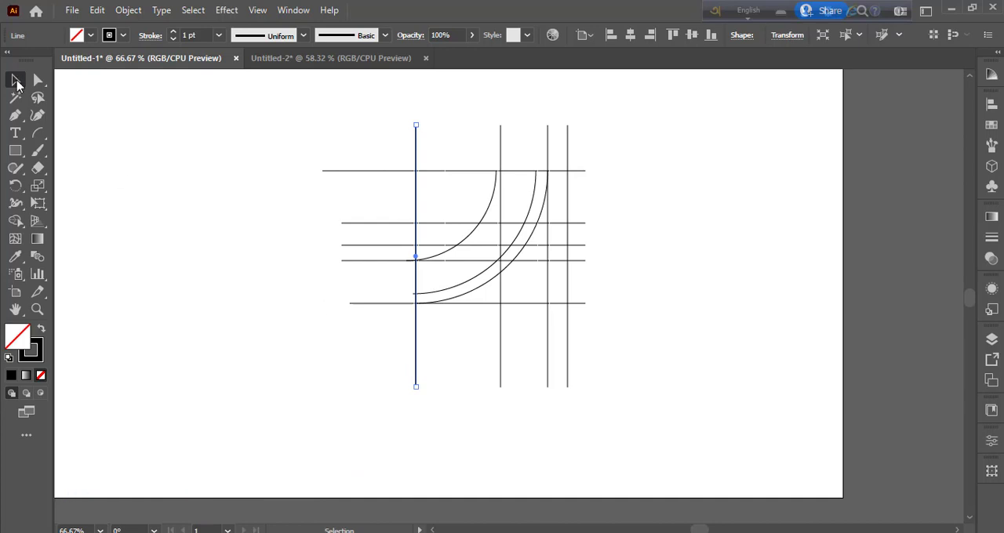
click(265, 108)
drag(265, 106, 666, 374)
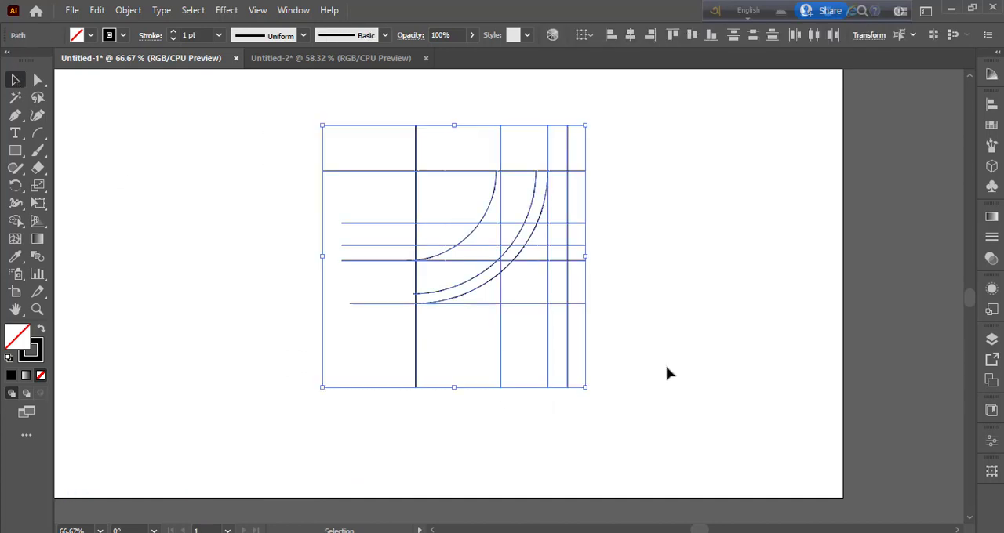
click(15, 221)
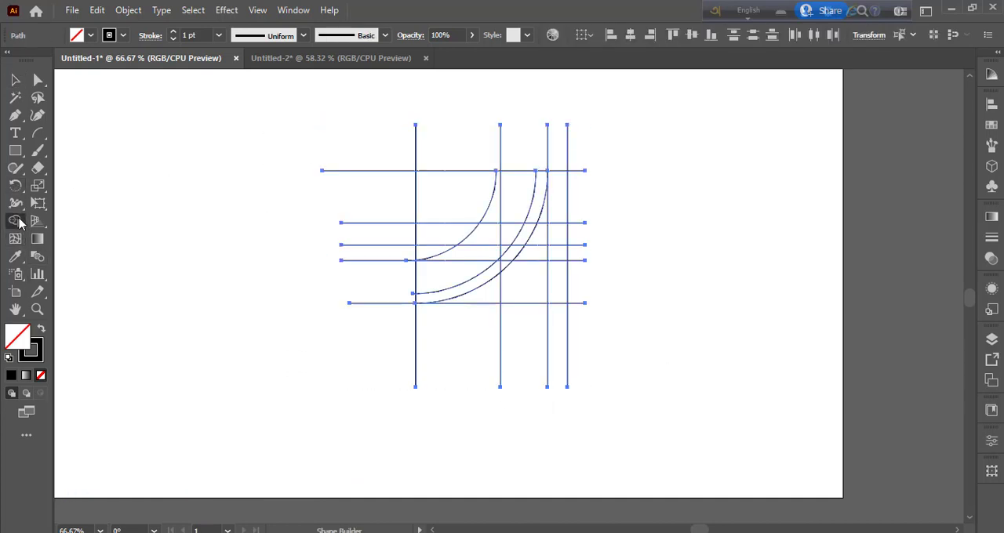
click(41, 328)
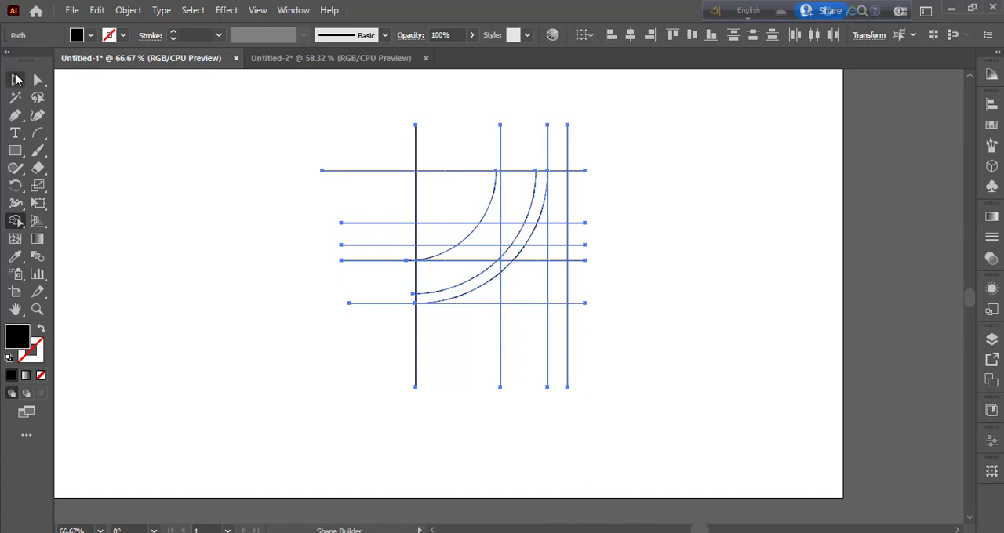
click(16, 80)
click(170, 352)
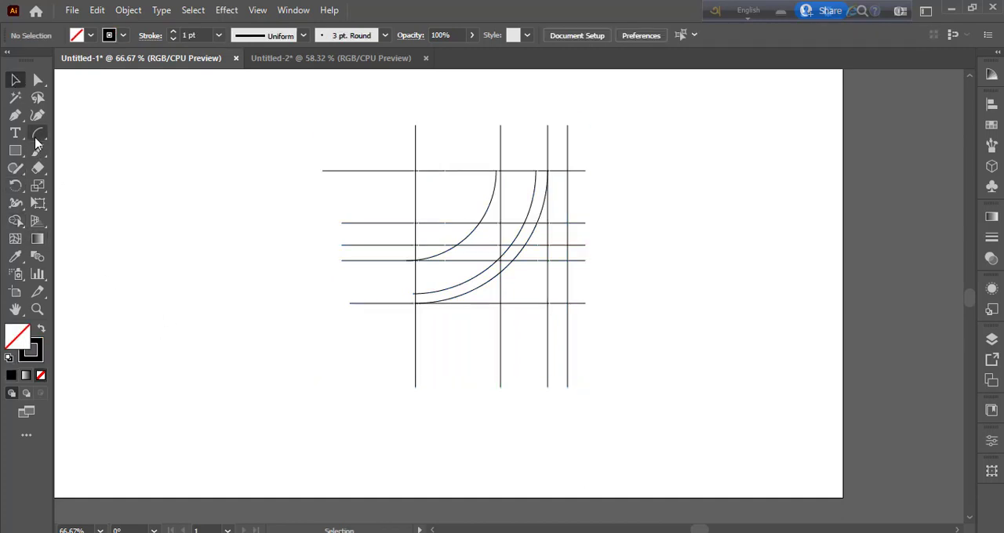
Draw a sixth horizontal line below the others, starting on the rightmost vertical line, and move it up slightly
drag(35, 141, 71, 135)
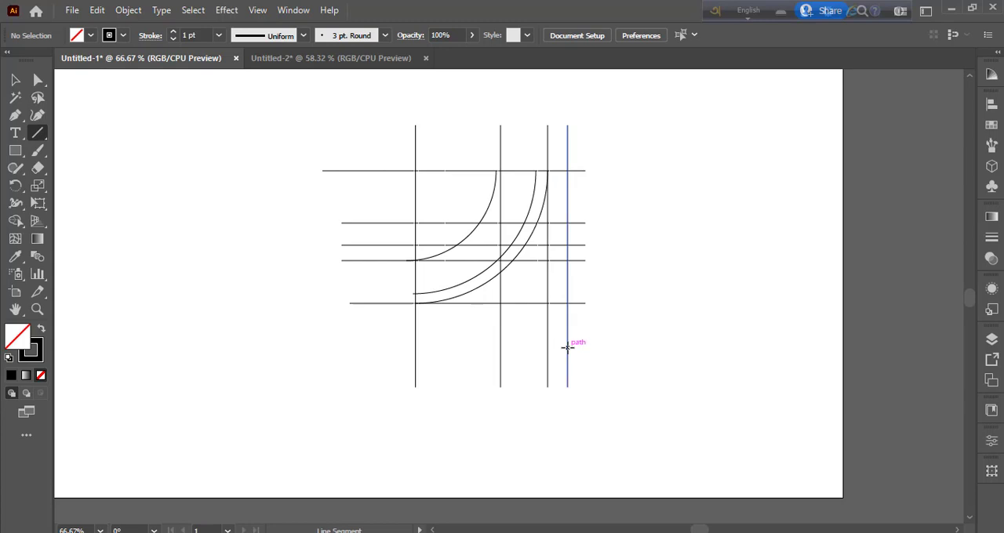
drag(567, 356, 360, 339)
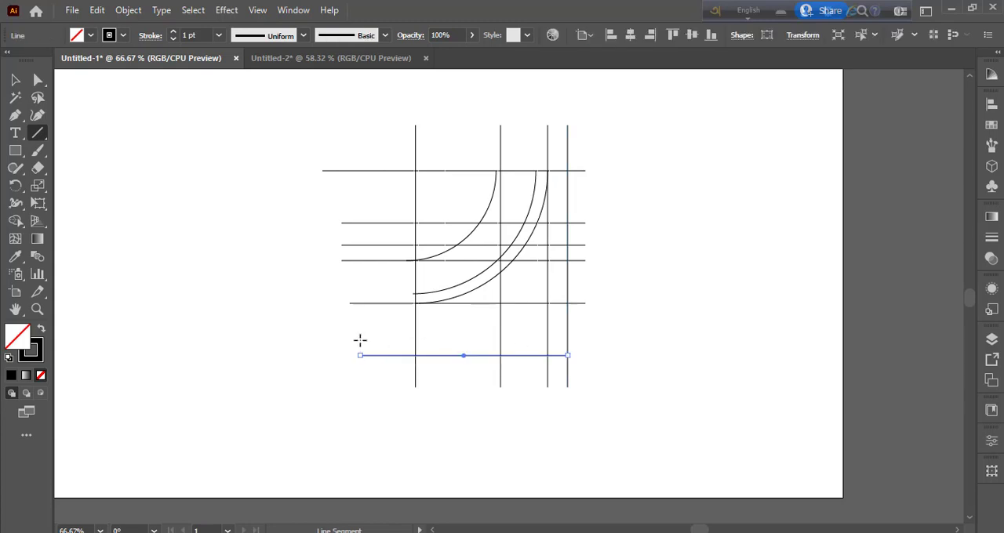
click(15, 80)
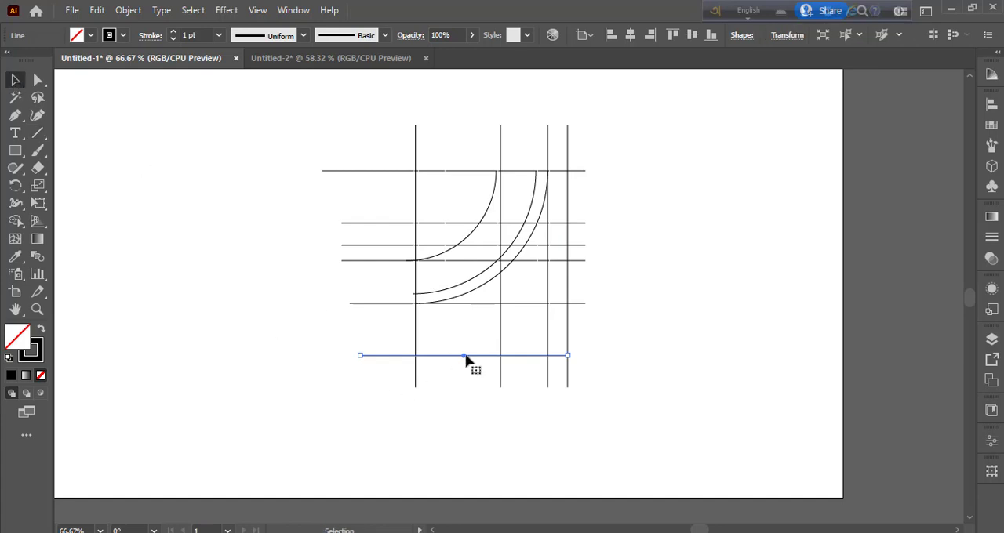
drag(475, 354, 476, 348)
click(339, 112)
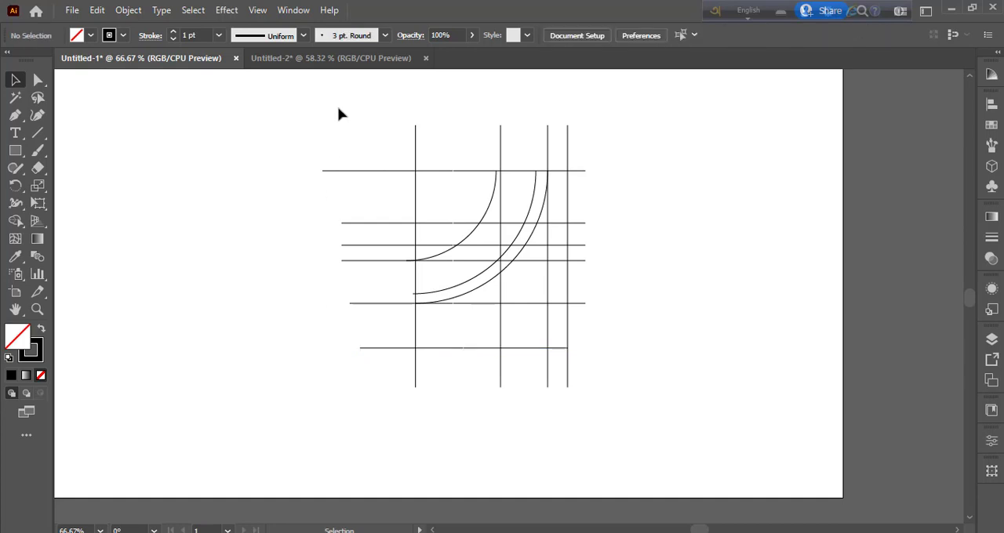
Select all lines and arcs, and merge the regions below the outer arc into the black lower body of a 4 with Shape Builder
drag(302, 128, 637, 433)
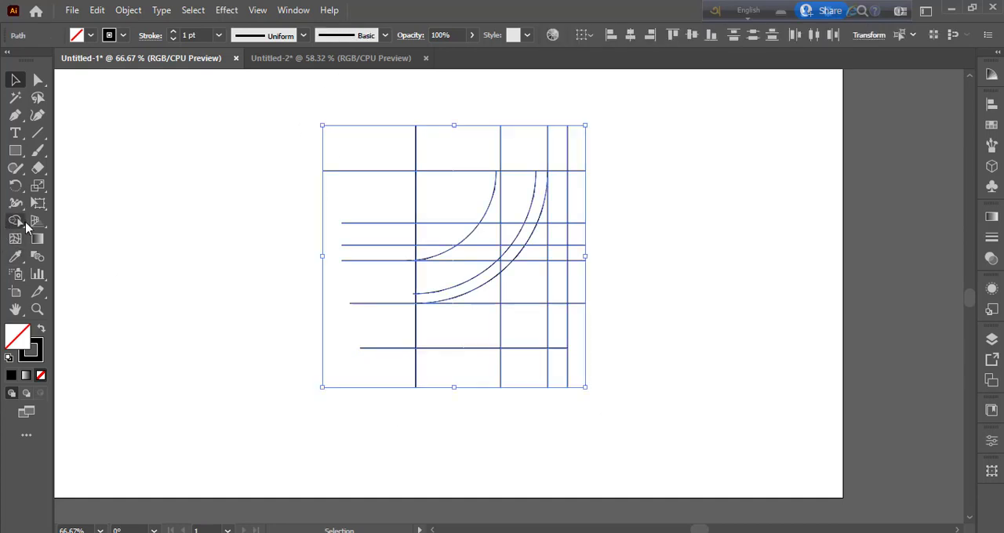
click(16, 222)
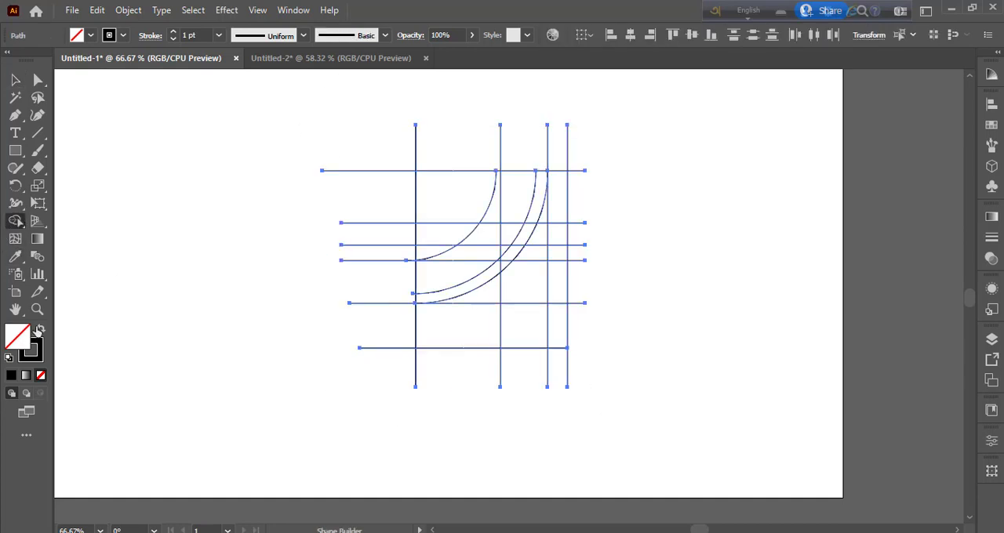
click(39, 330)
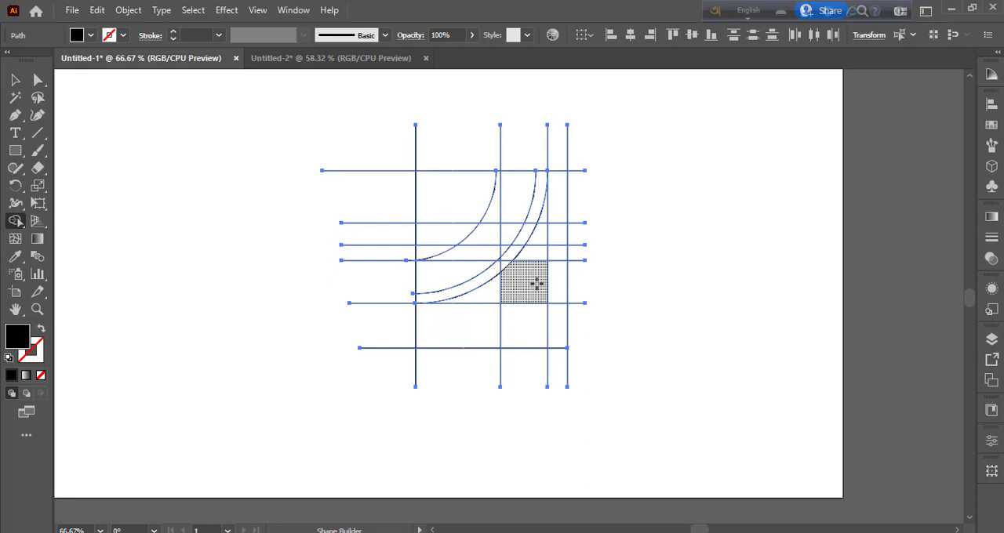
mouse_move(536, 284)
mouse_down()
mouse_move(536, 318)
mouse_move(538, 291)
mouse_move(557, 292)
mouse_move(480, 292)
mouse_up()
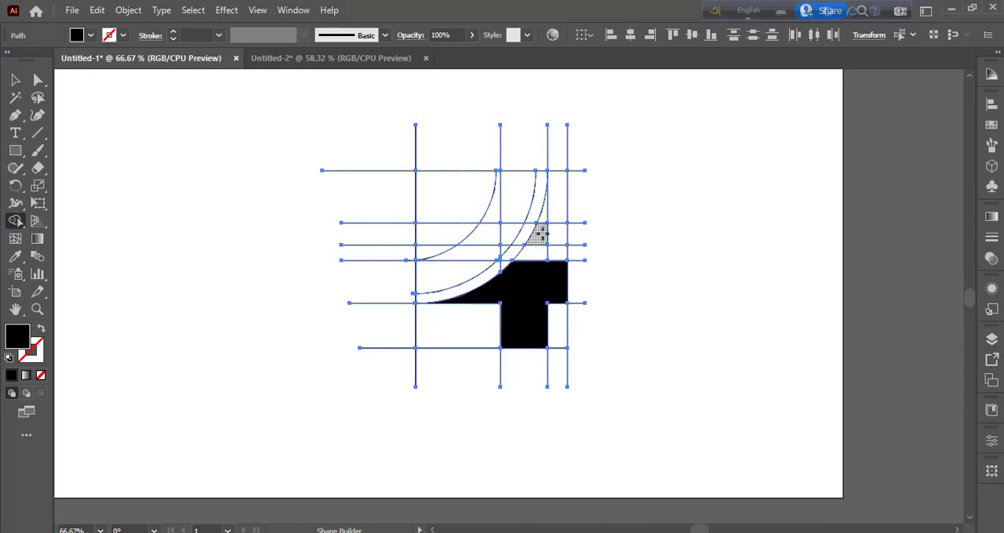
Build the short black bar above the body and the curved black band between the two inner arcs from the grid regions
click(541, 234)
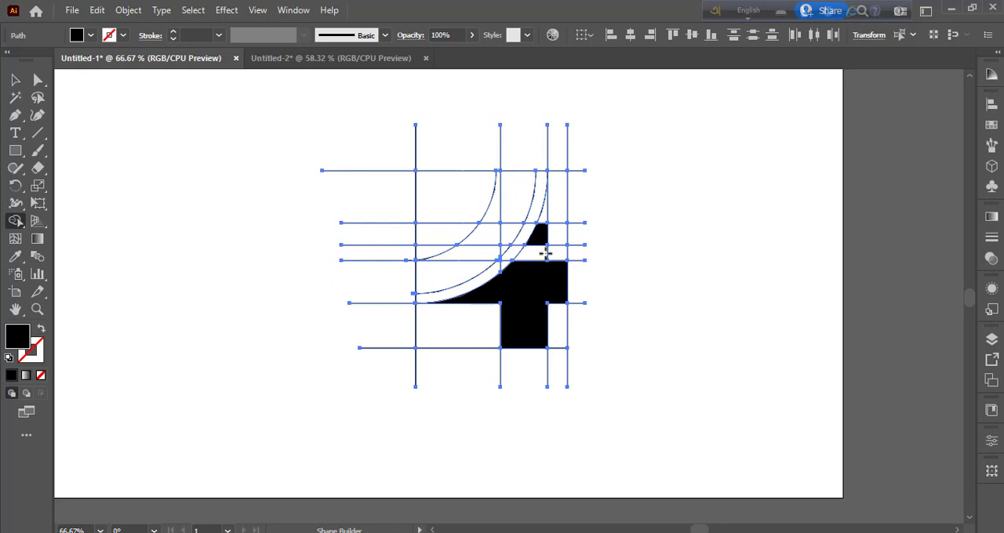
drag(515, 183, 466, 272)
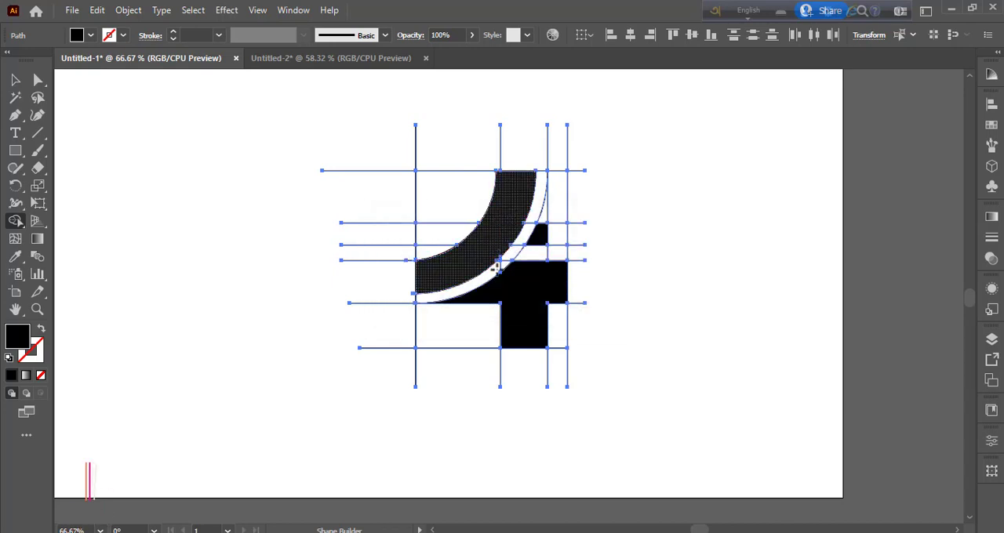
drag(551, 236, 558, 230)
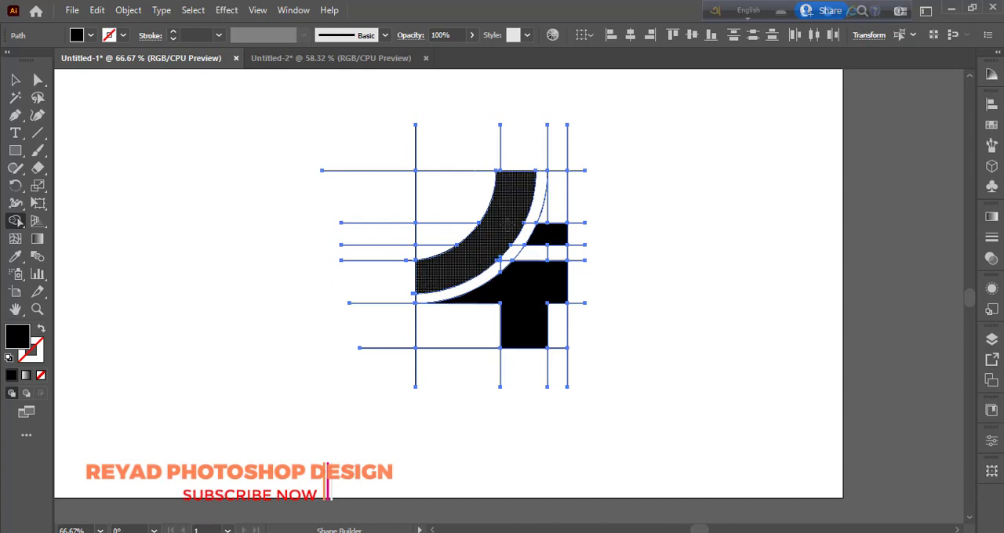
Move the three black pieces of the 4 together into the empty space right of the construction lines and reselect them
click(14, 80)
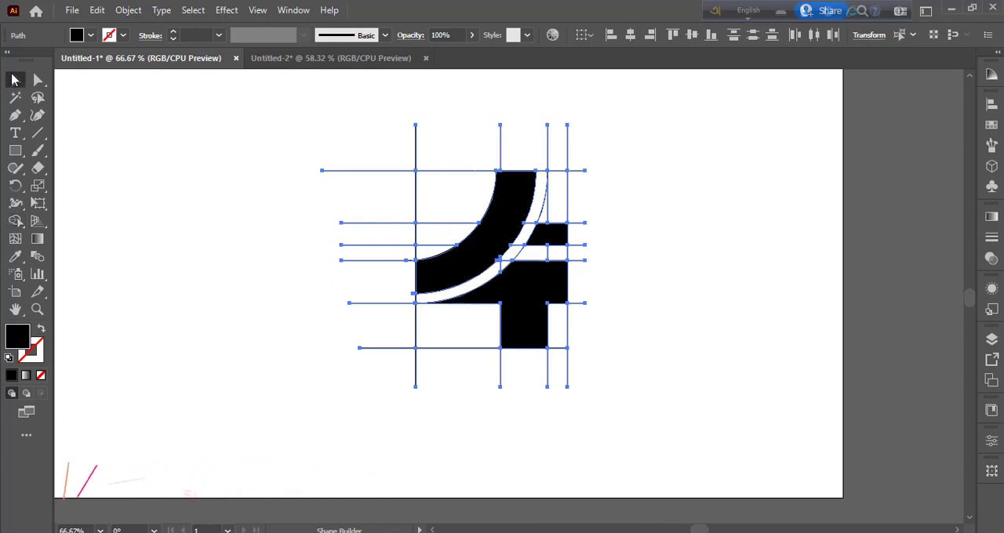
click(104, 251)
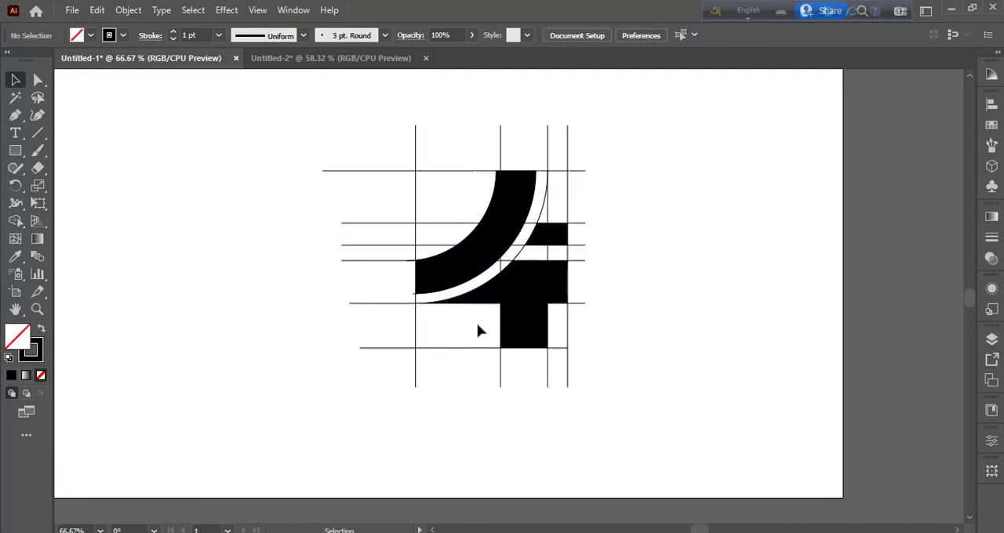
click(518, 304)
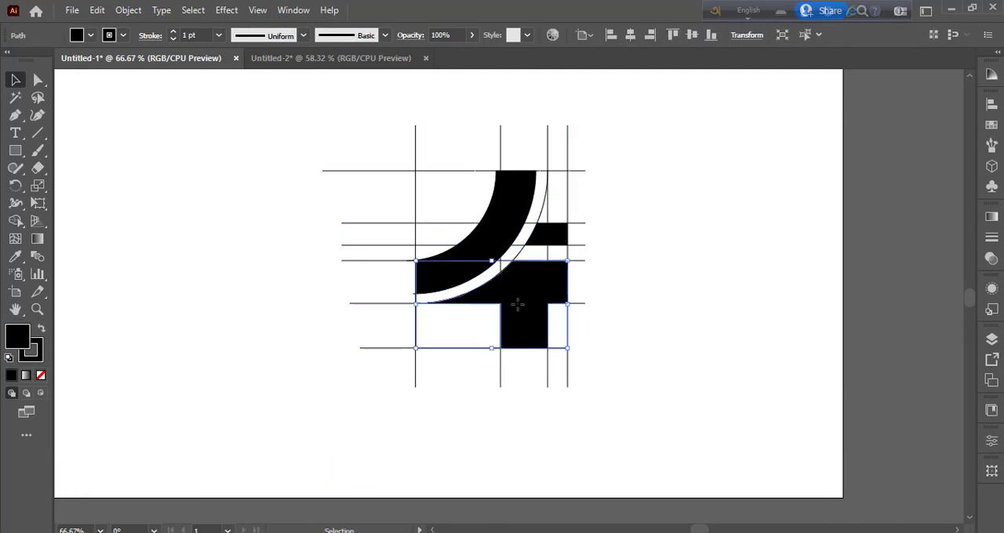
shift+click(495, 240)
drag(552, 252, 787, 239)
click(723, 415)
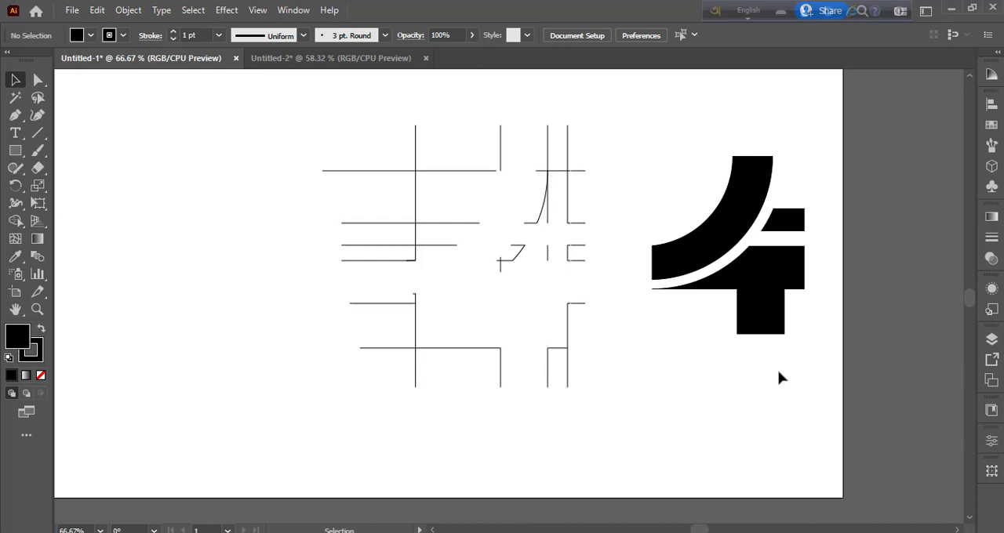
drag(694, 175, 818, 342)
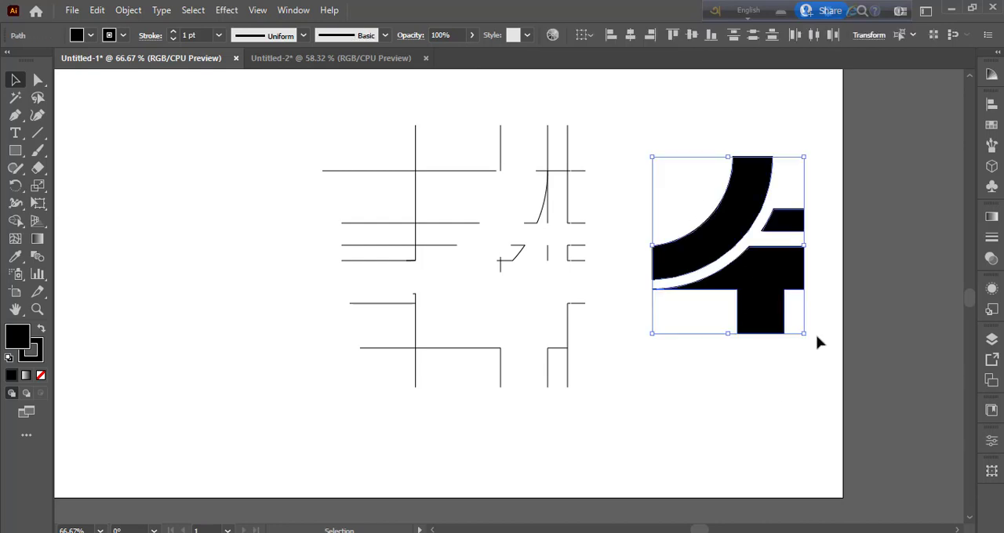
key(a)
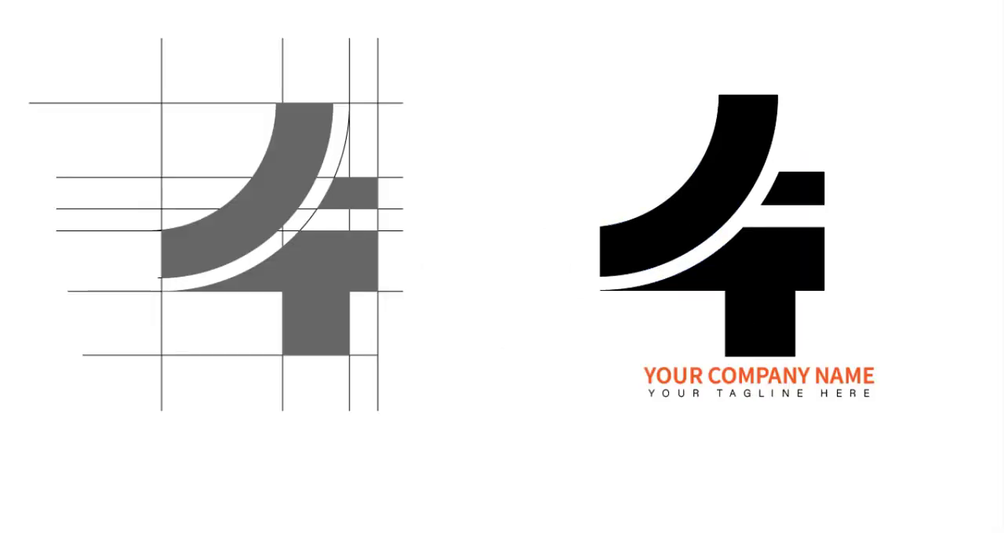